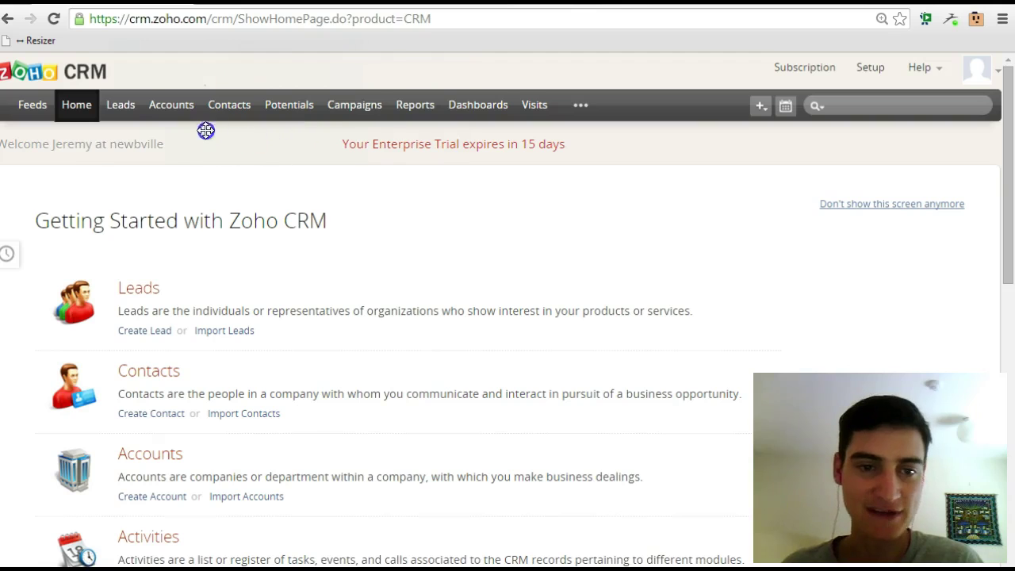
# Dismiss the Getting Started screen on the home page so that it is not shown anymore.
pyautogui.moveTo(344, 144); pyautogui.dragTo(566, 148)
pyautogui.click(572, 149)
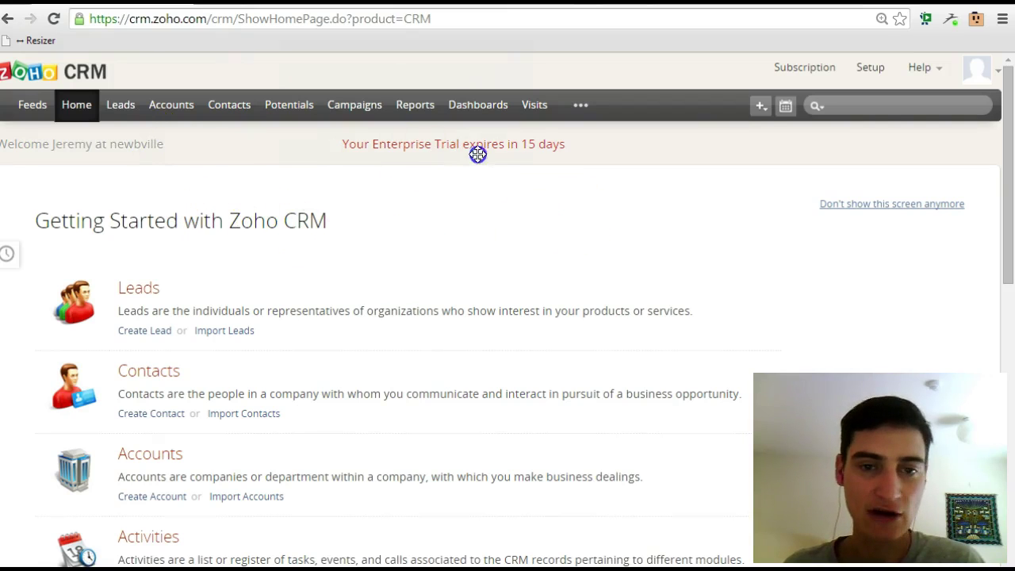
pyautogui.click(881, 206)
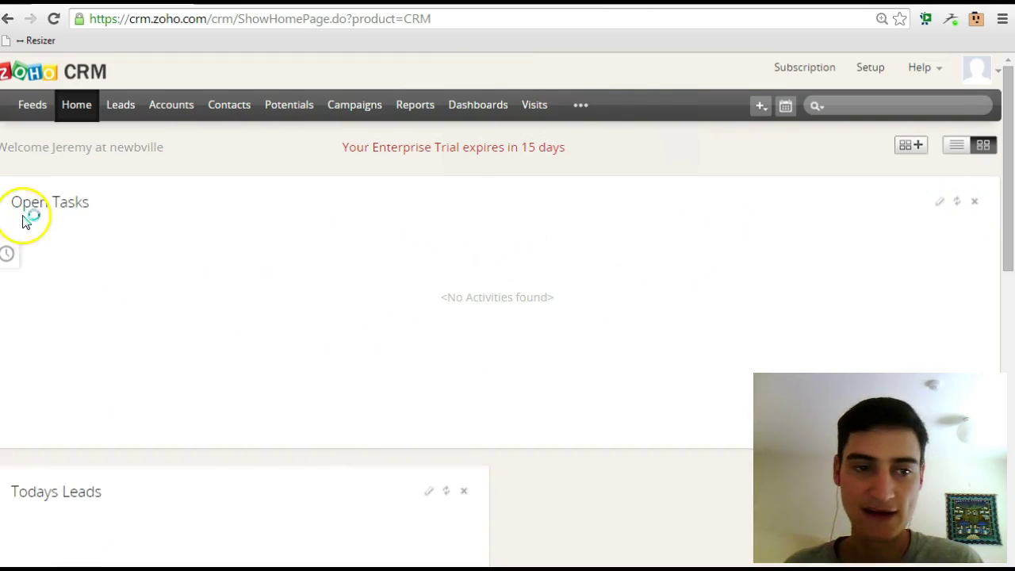
# Look through the Open Tasks, Todays Leads and Closing This Month components on the home page.
pyautogui.scroll(-6, 98, 229)
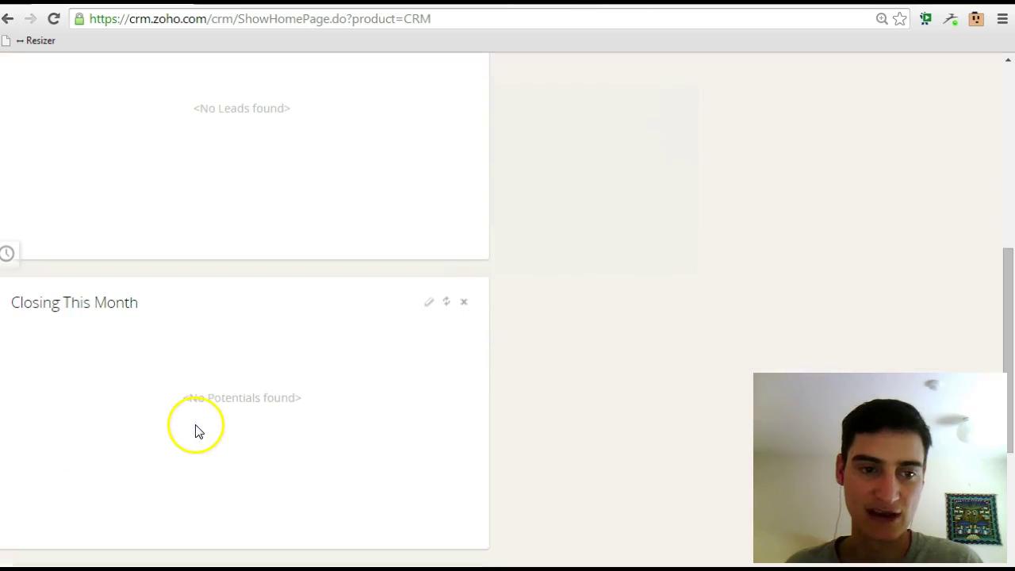
pyautogui.scroll(6, 201, 425)
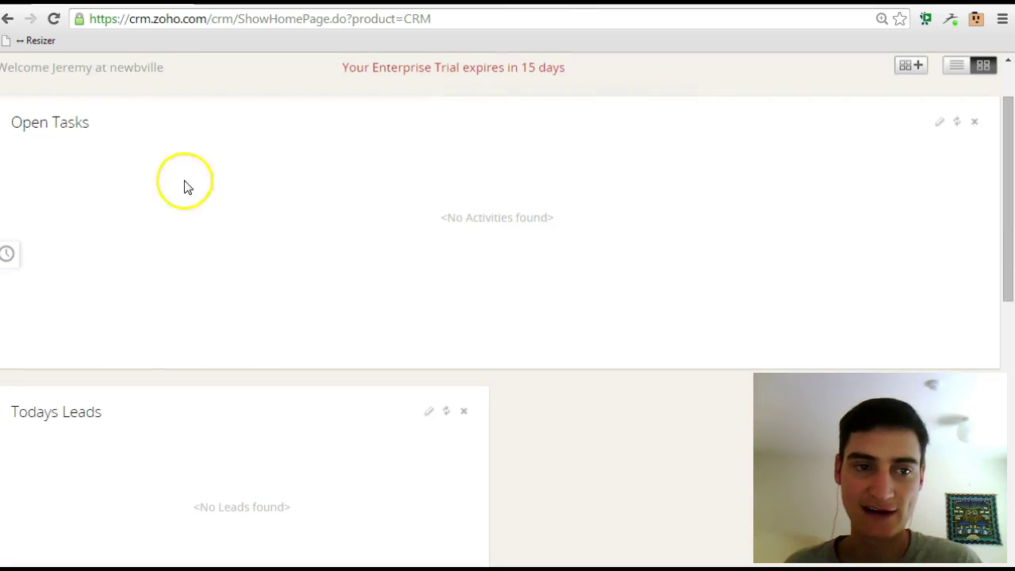
pyautogui.scroll(1, 421, 325)
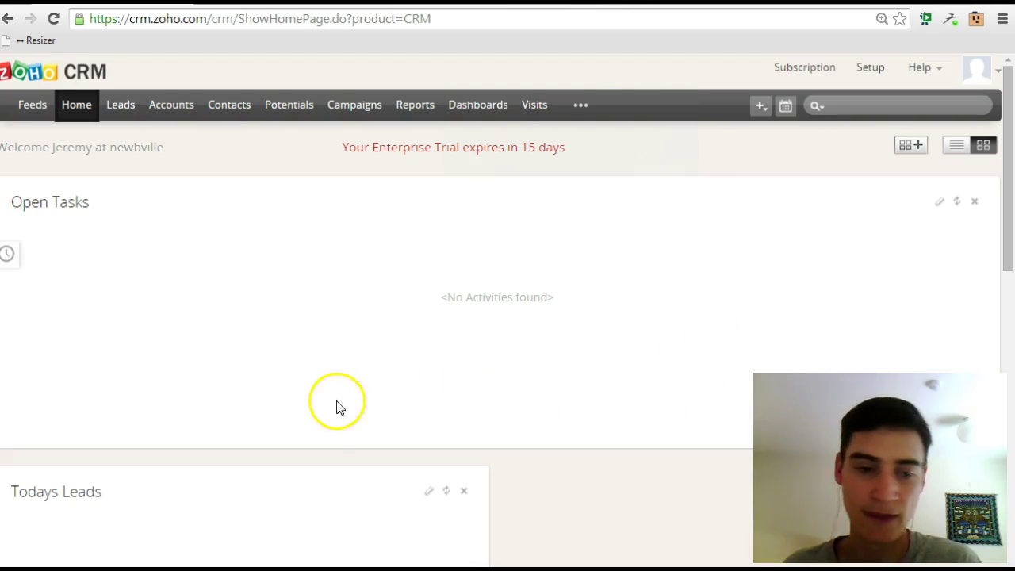
pyautogui.scroll(-3, 341, 402)
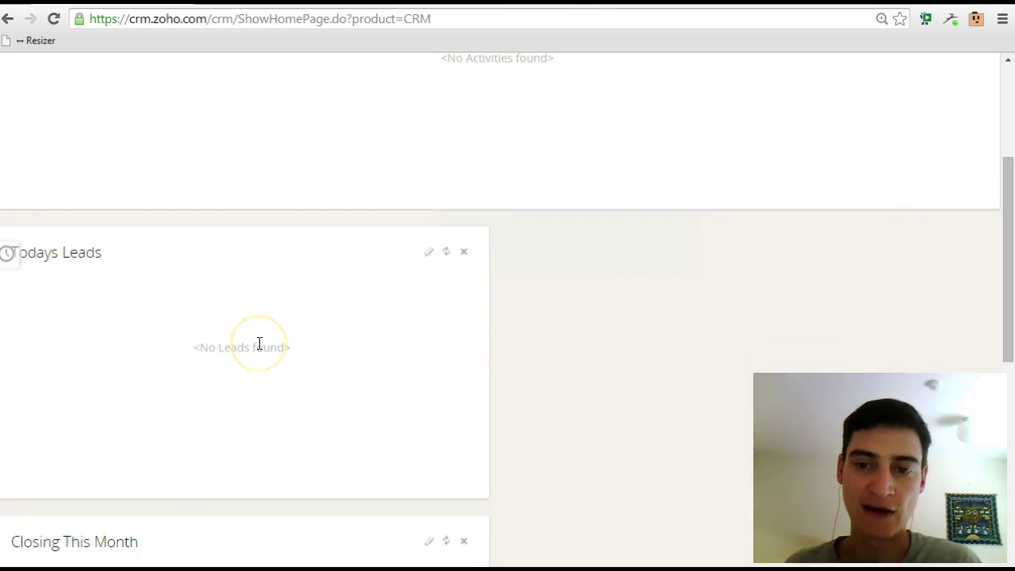
pyautogui.scroll(-3, 281, 379)
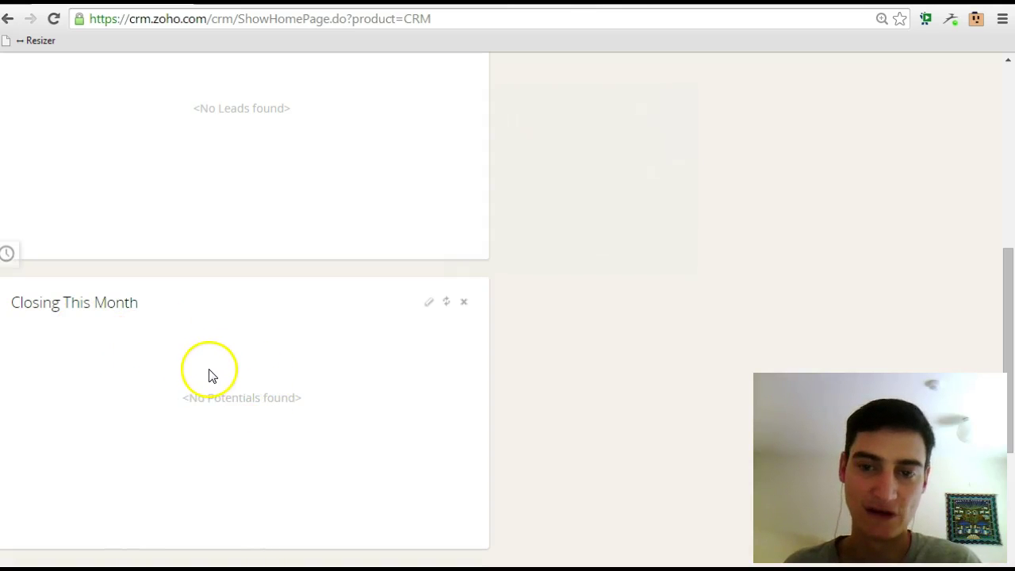
pyautogui.scroll(1, 385, 406)
pyautogui.scroll(5, 384, 407)
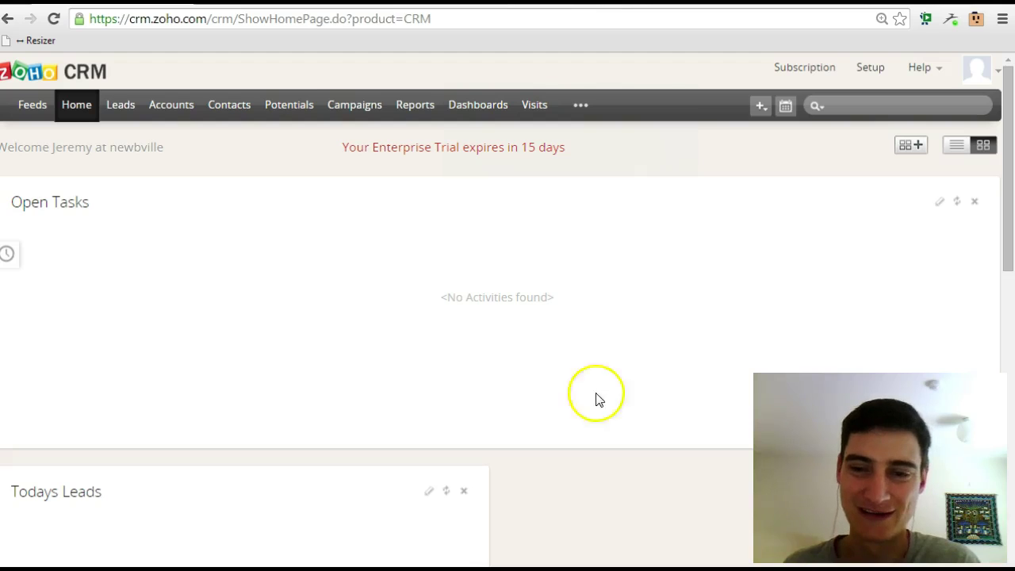
# Add a home page component named My Open Leads for the Leads module, using the All Open Leads custom view.
pyautogui.click(910, 150)
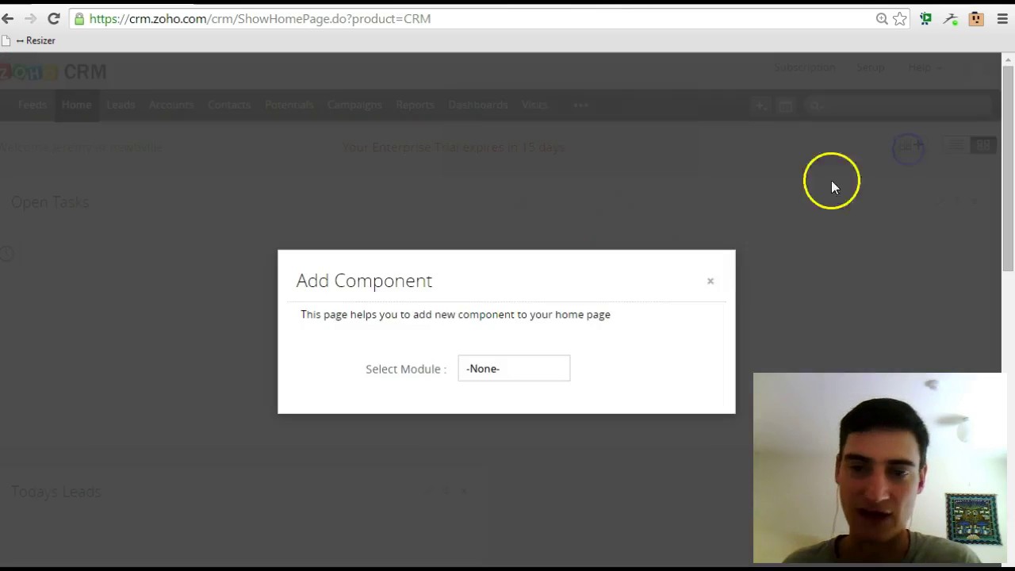
pyautogui.click(496, 384)
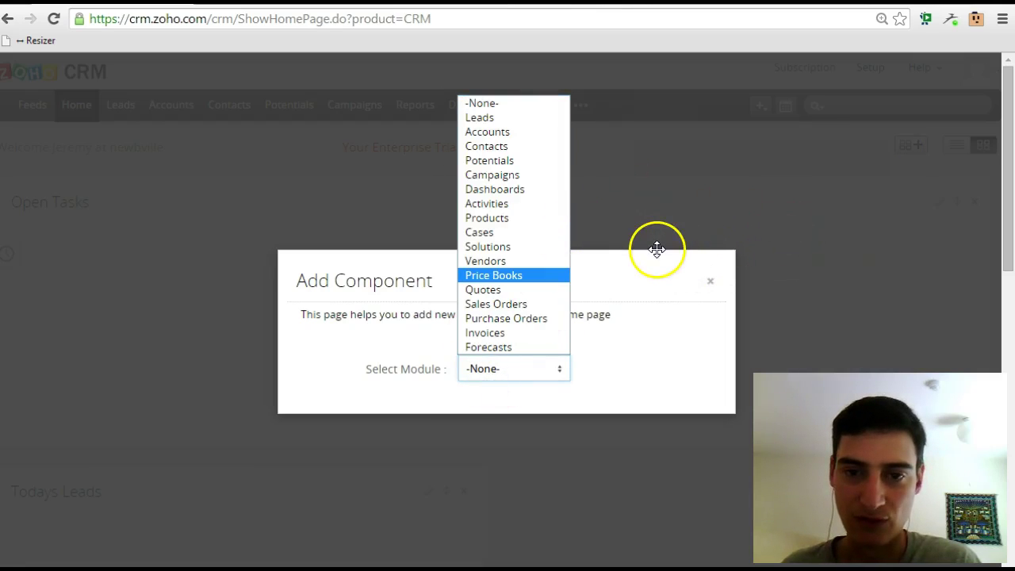
pyautogui.click(492, 118)
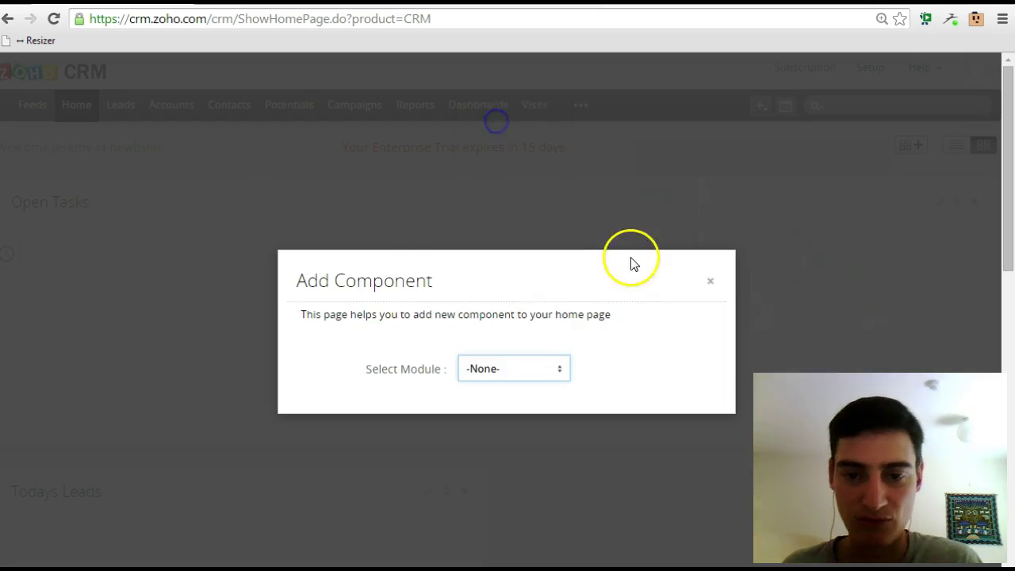
pyautogui.click(564, 397)
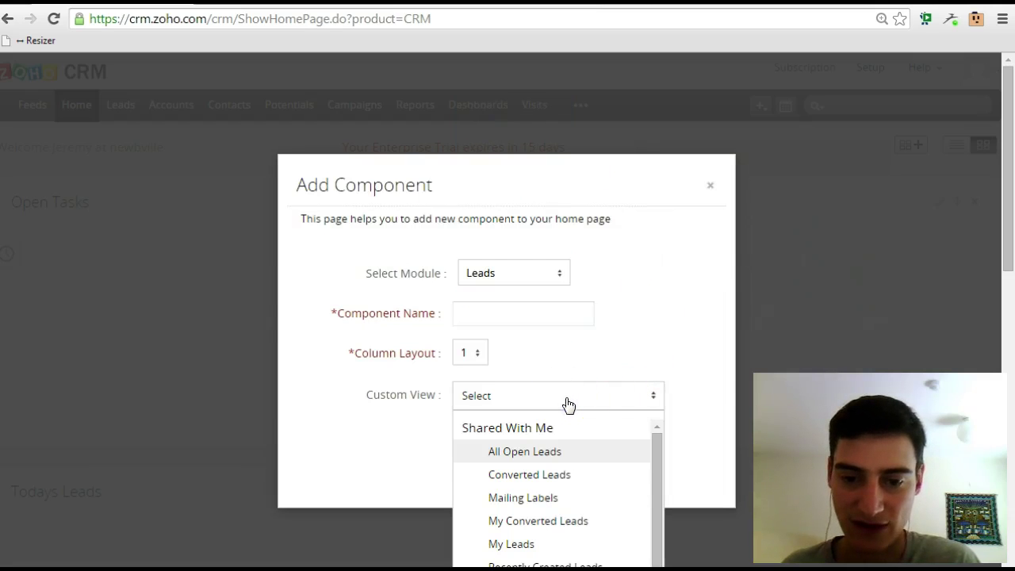
pyautogui.scroll(-3, 576, 508)
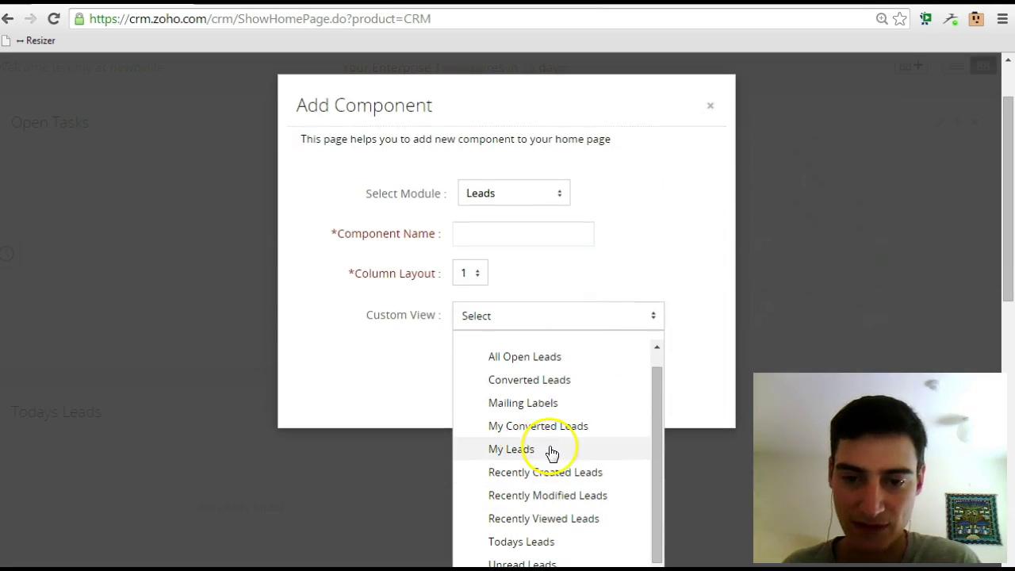
pyautogui.scroll(1, 549, 460)
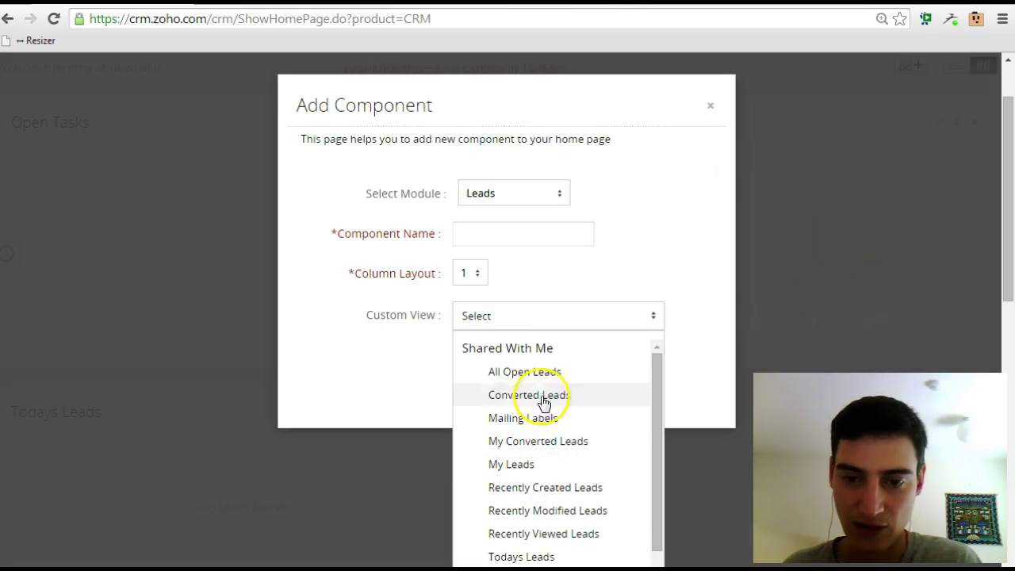
pyautogui.click(546, 371)
pyautogui.click(492, 225)
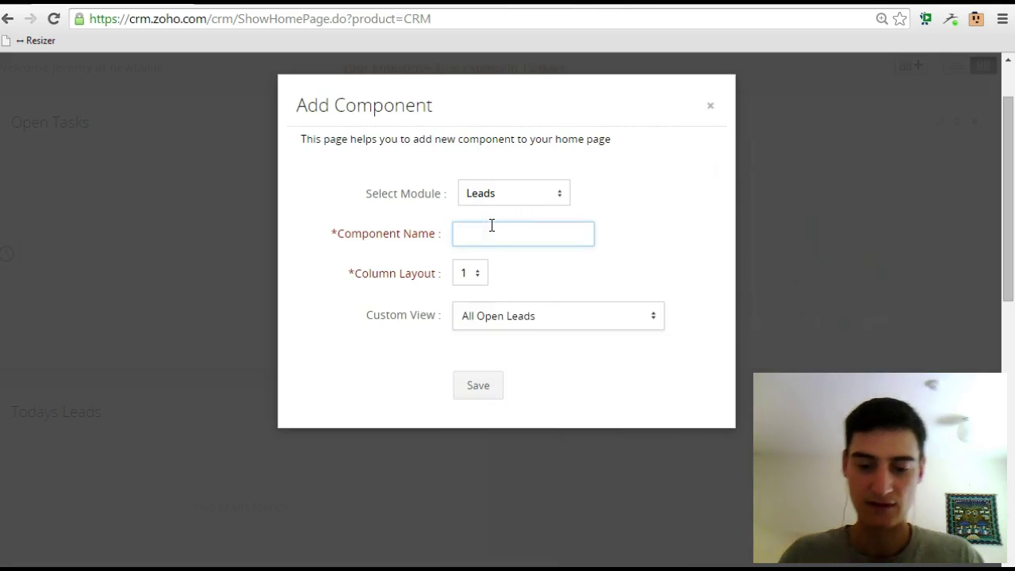
pyautogui.click(483, 384)
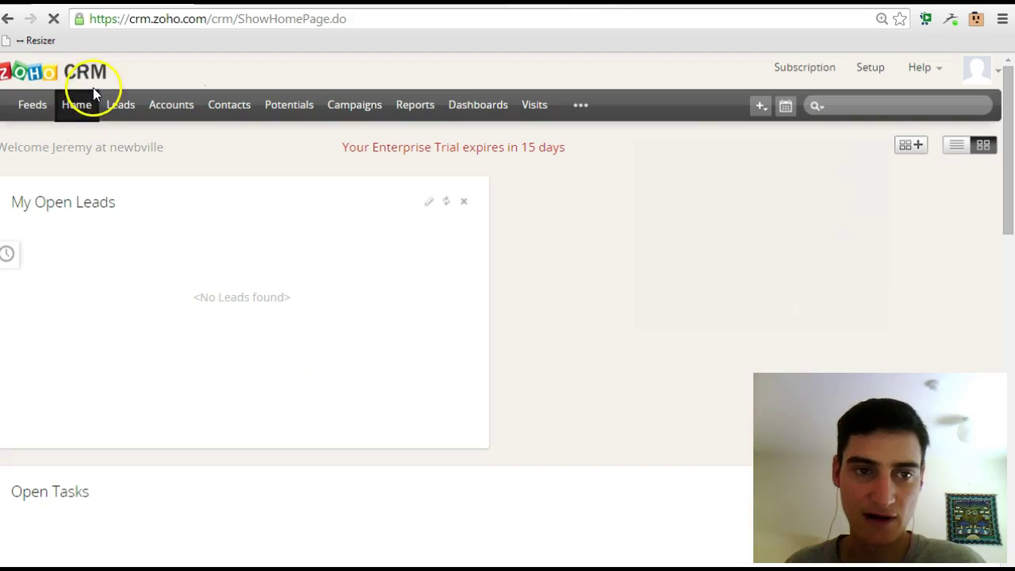
# Open the Leads module in a separate browser tab and bring up a blank lead creation form.
pyautogui.scroll(-5, 118, 102)
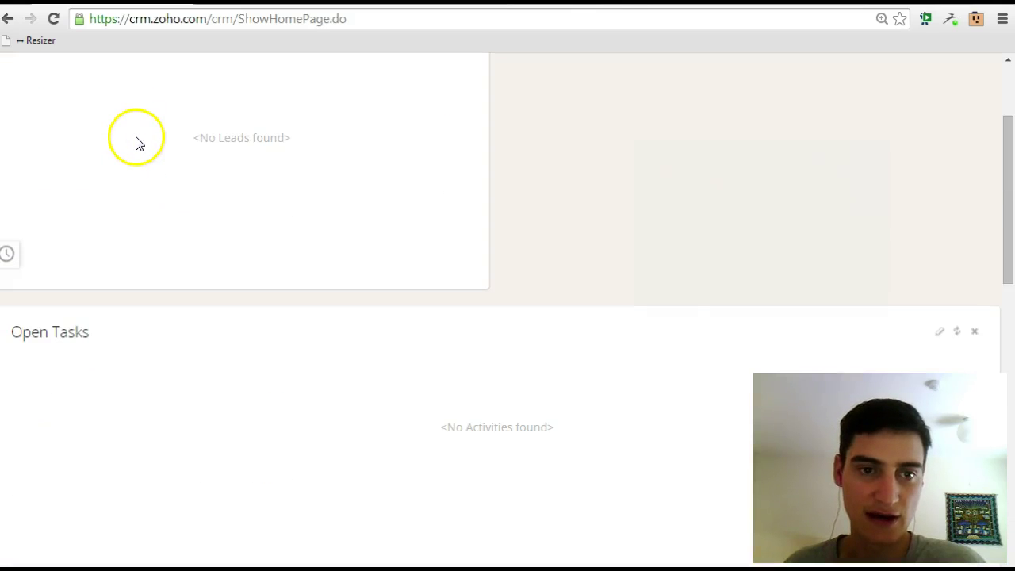
pyautogui.scroll(3, 144, 132)
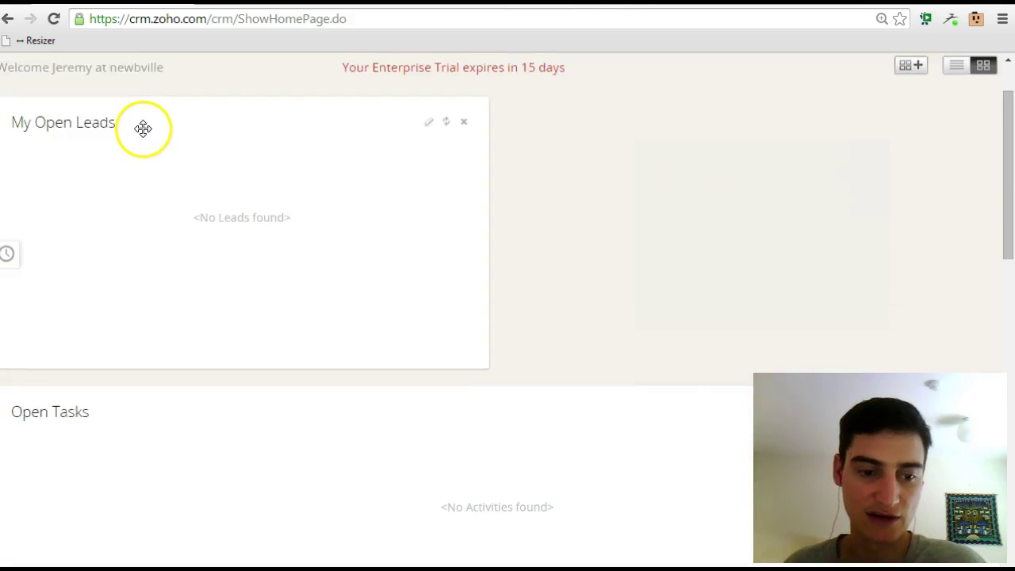
pyautogui.rightClick(116, 111)
pyautogui.click(120, 105)
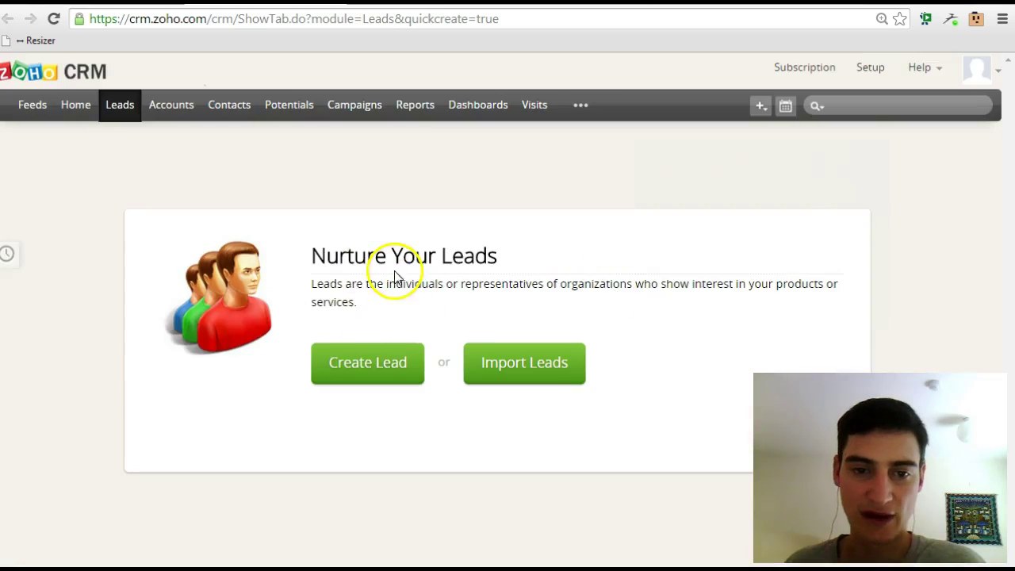
pyautogui.click(362, 365)
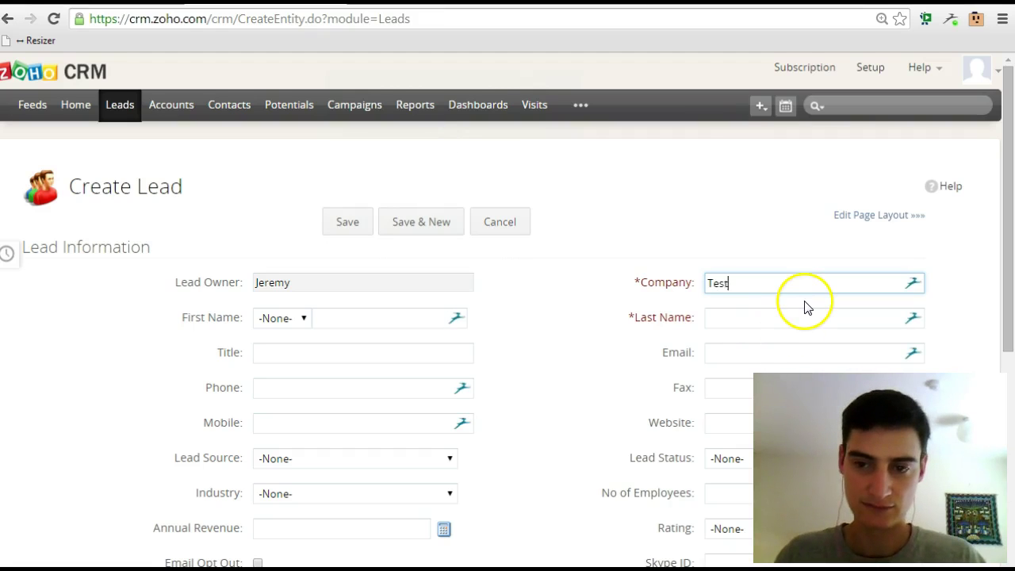
# Enter Test Company as the lead's company and fill in the lead's first and last name.
pyautogui.write('Test Company')
pyautogui.press('Tab')
pyautogui.press('Tab')
pyautogui.write('Test')
pyautogui.press('Tab')
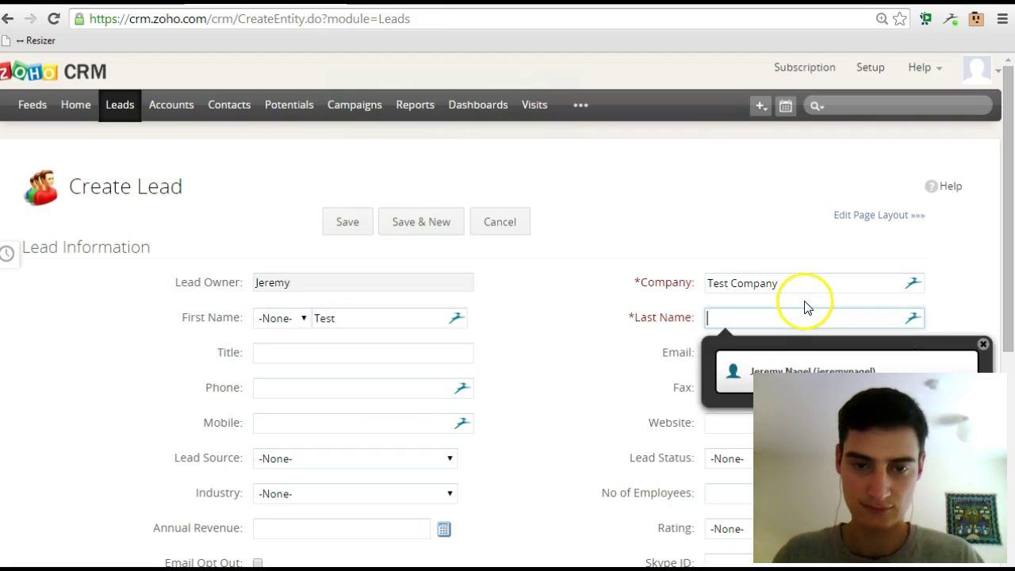
pyautogui.write('Person')
# Fill in the lead's e-mail address and phone number, and save the lead.
pyautogui.click(768, 351)
pyautogui.write('dsfdsfs@sfd')
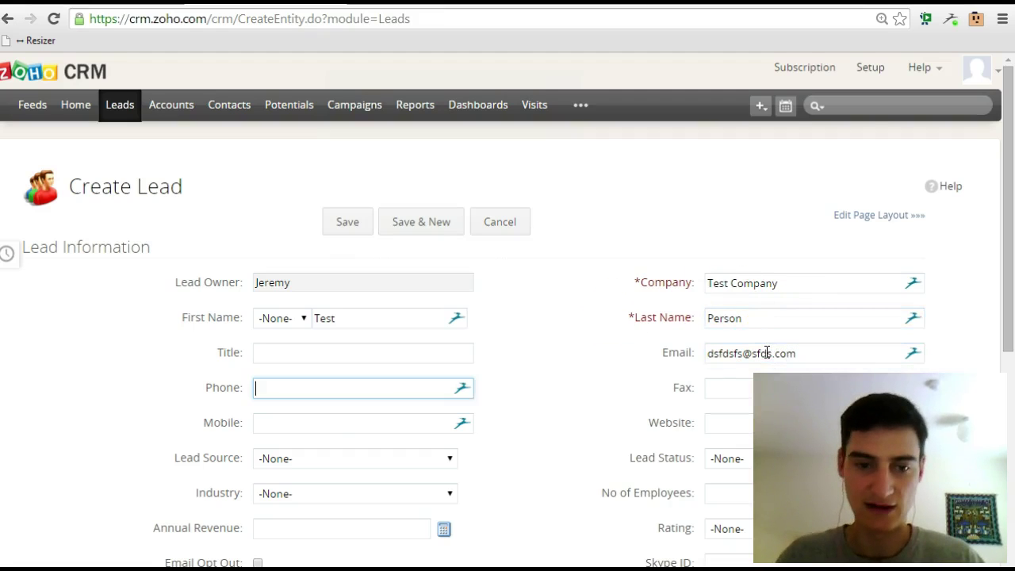
pyautogui.write('s.com')
pyautogui.press('Tab')
pyautogui.write('324324')
pyautogui.scroll(-2, 435, 362)
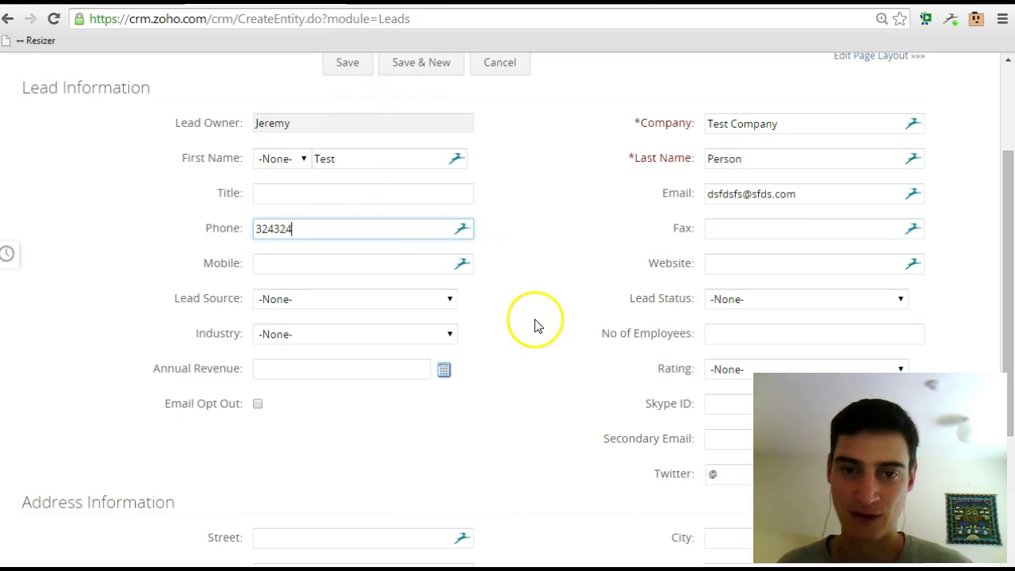
pyautogui.scroll(-3, 555, 444)
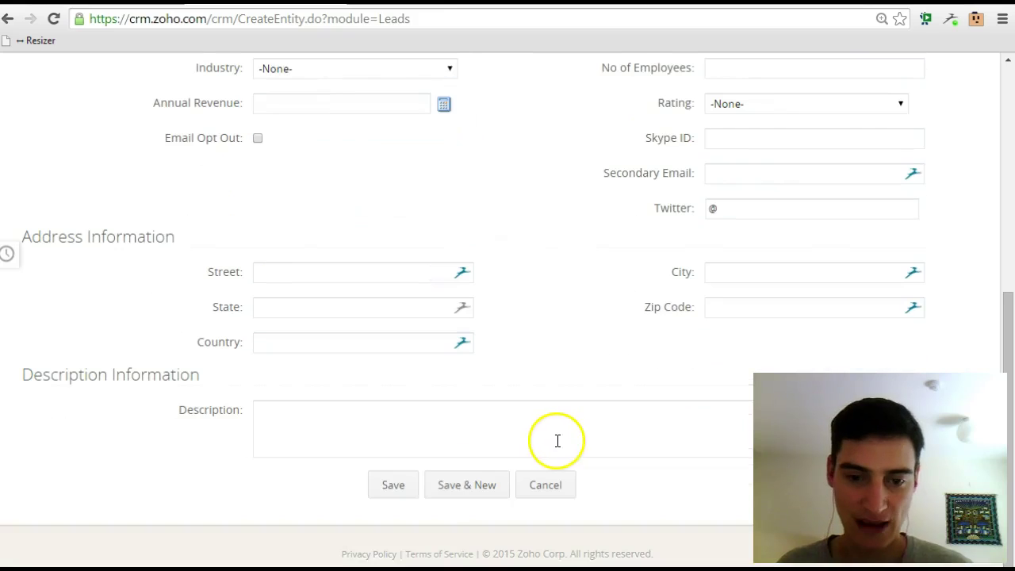
pyautogui.click(394, 485)
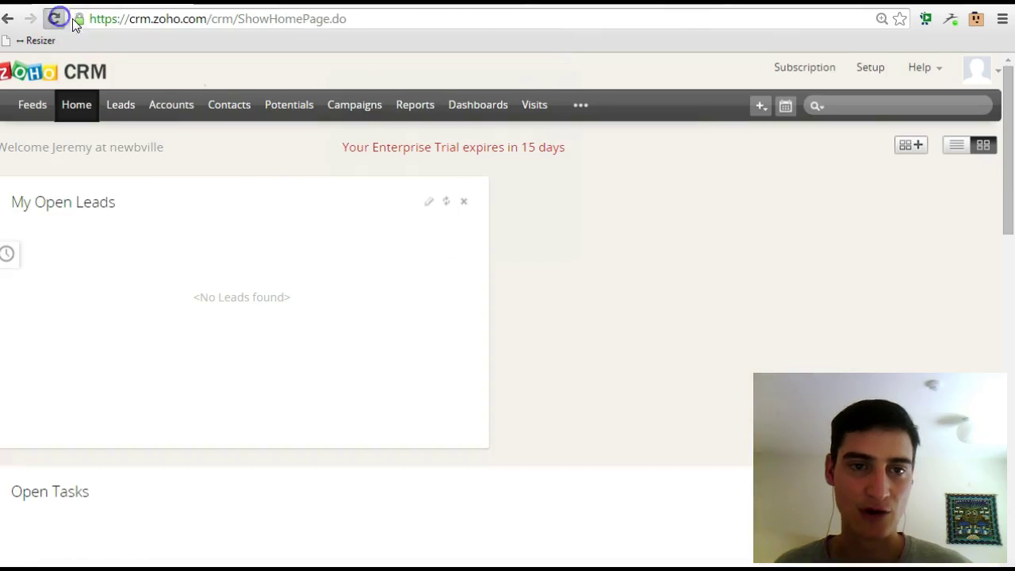
# Reload the home page and check the My Open Leads and Todays Leads components for the Test Company lead.
pyautogui.click(55, 18)
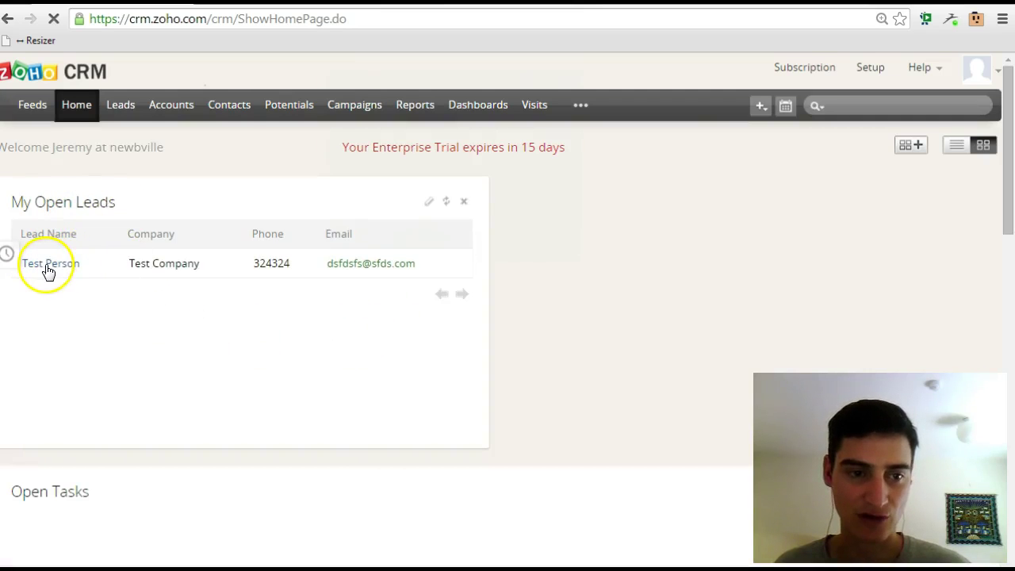
pyautogui.scroll(-1, 168, 351)
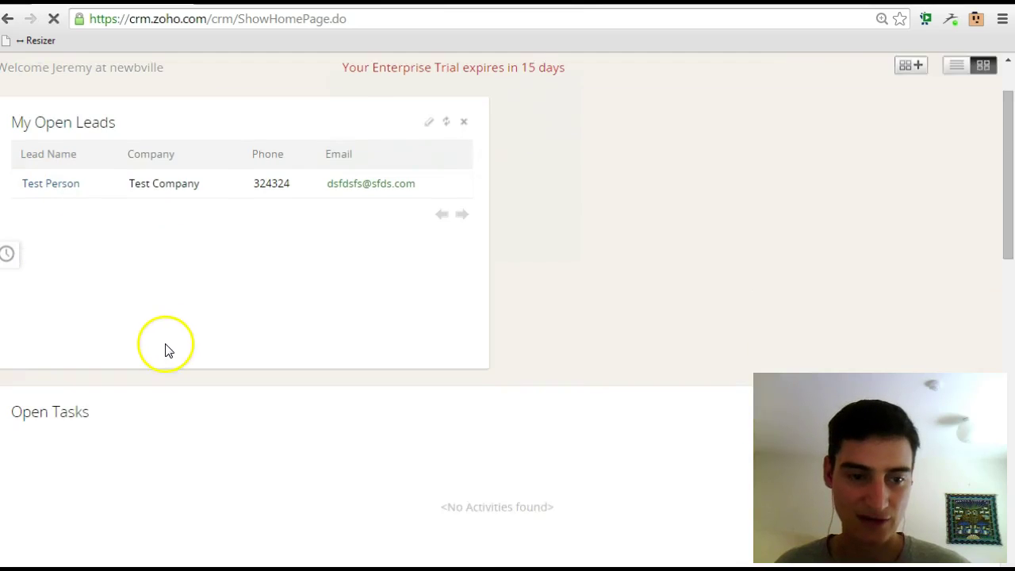
pyautogui.scroll(-3, 168, 351)
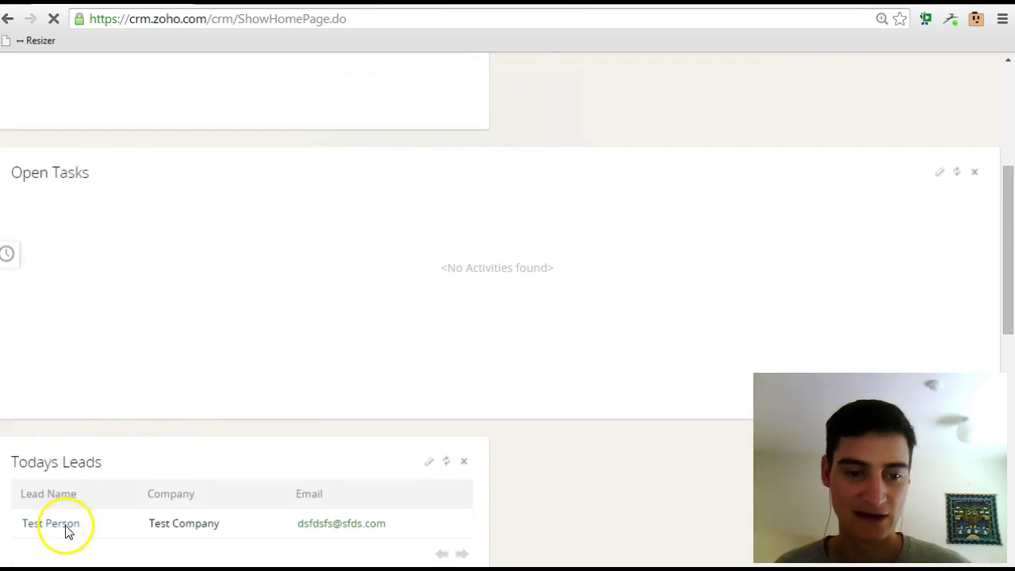
pyautogui.scroll(-2, 164, 486)
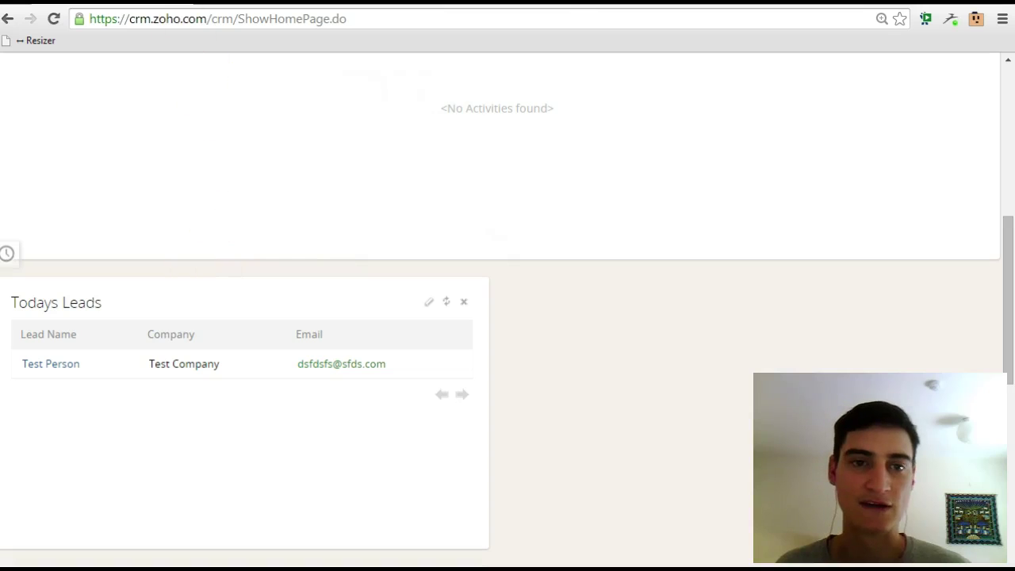
# Open the Test Company lead and add a task with the subject dsfdsfds to it.
pyautogui.scroll(2, 174, 273)
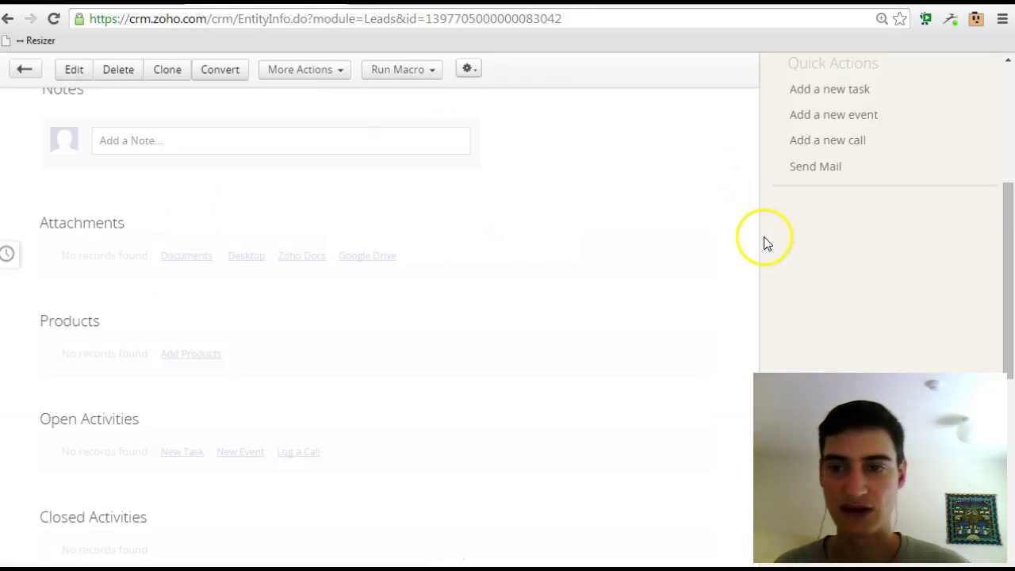
pyautogui.scroll(3, 804, 188)
pyautogui.click(859, 94)
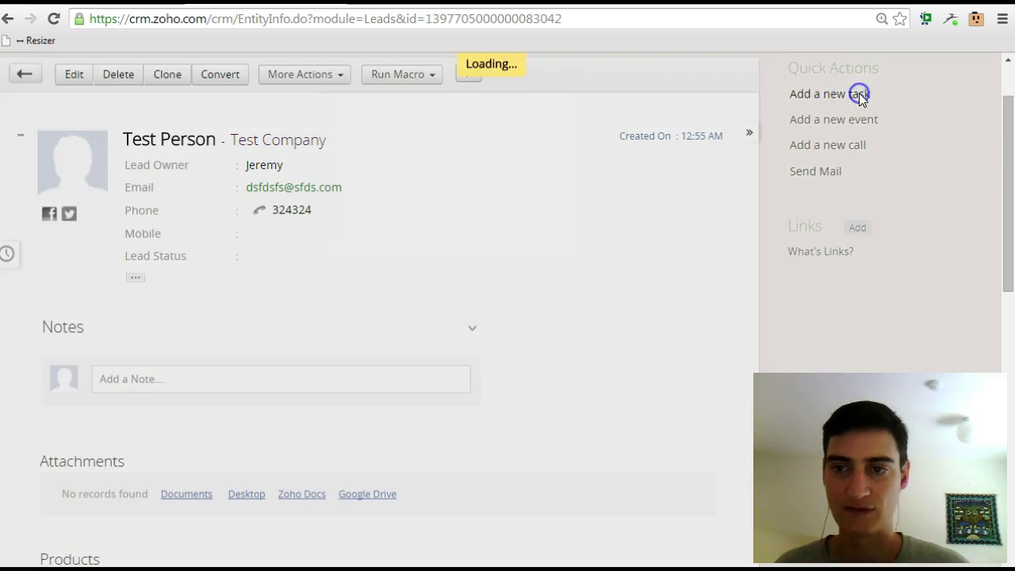
pyautogui.write('dsfdsfds')
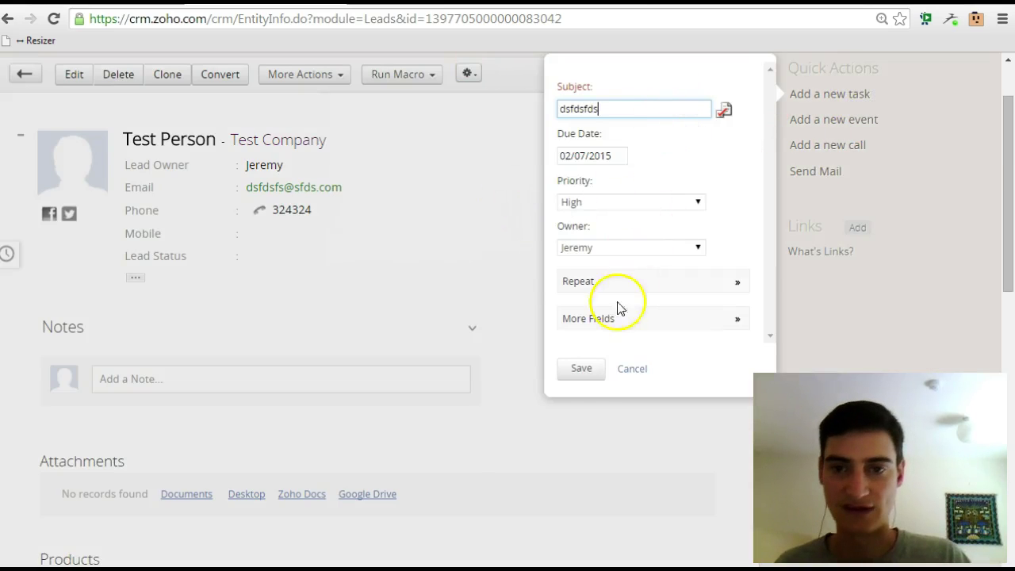
pyautogui.click(583, 369)
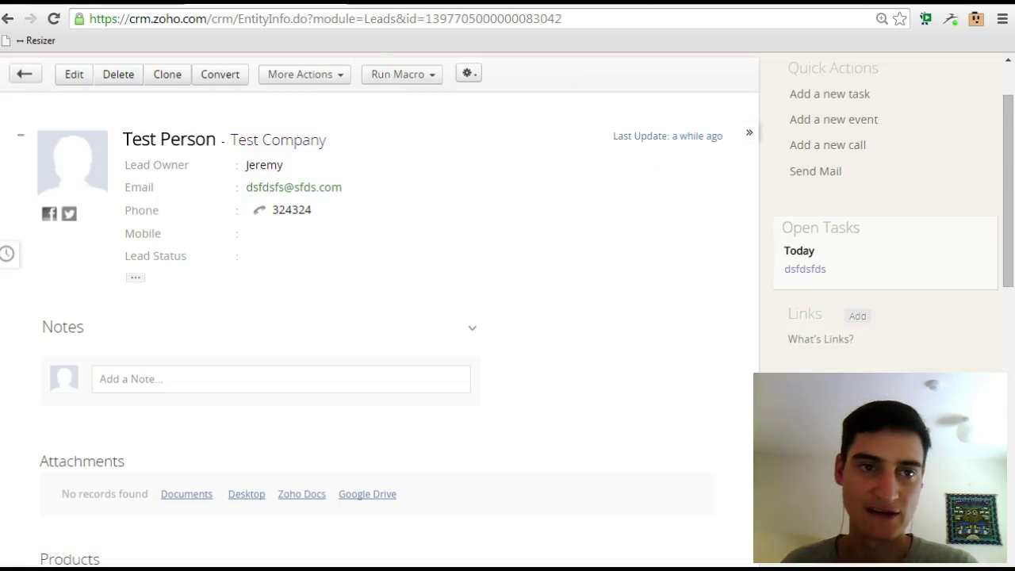
# Return to the home page and review the Open Tasks and My Open Leads components.
pyautogui.hotkey('alt', 'Left')
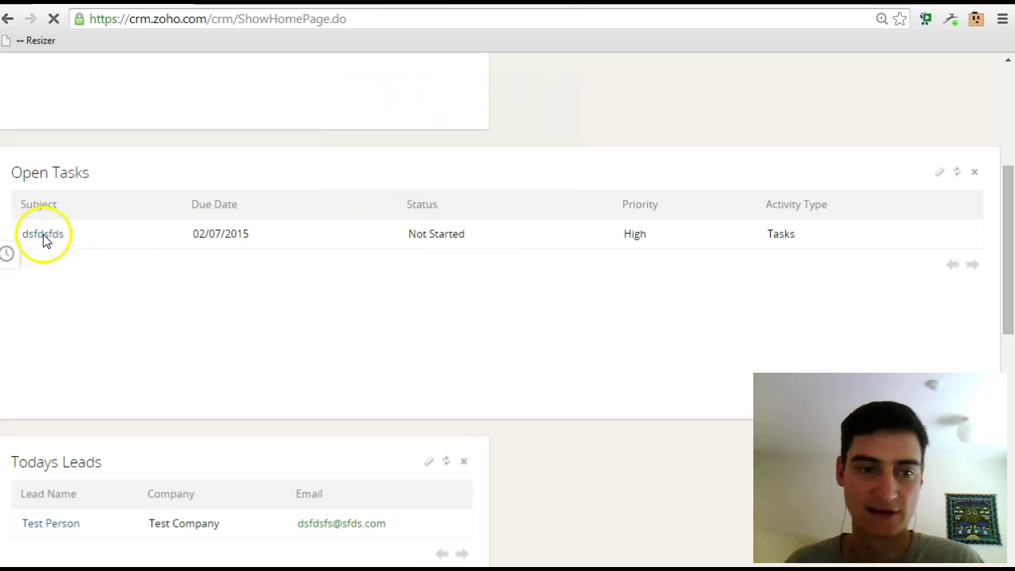
pyautogui.scroll(2, 201, 325)
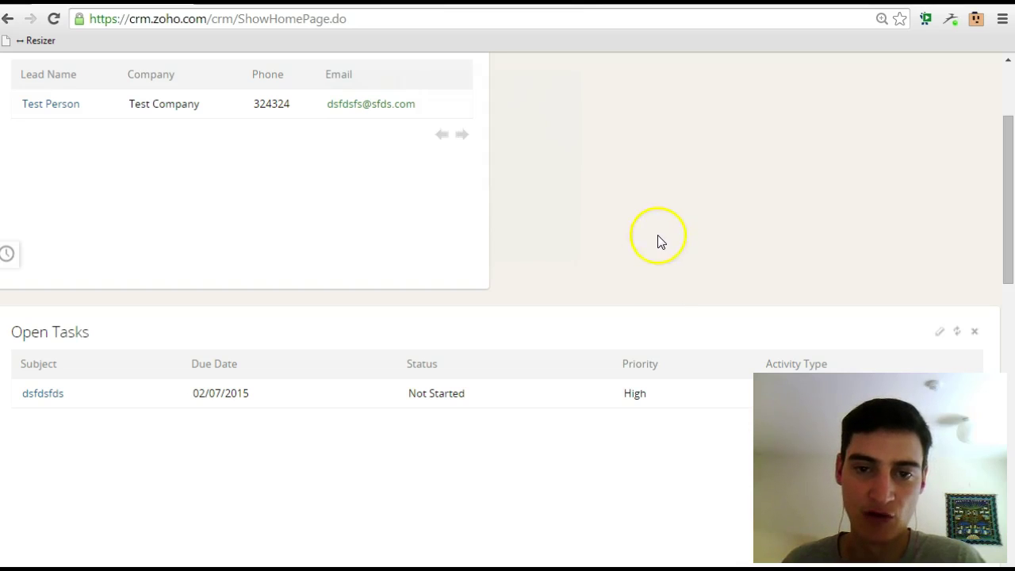
pyautogui.scroll(2, 272, 344)
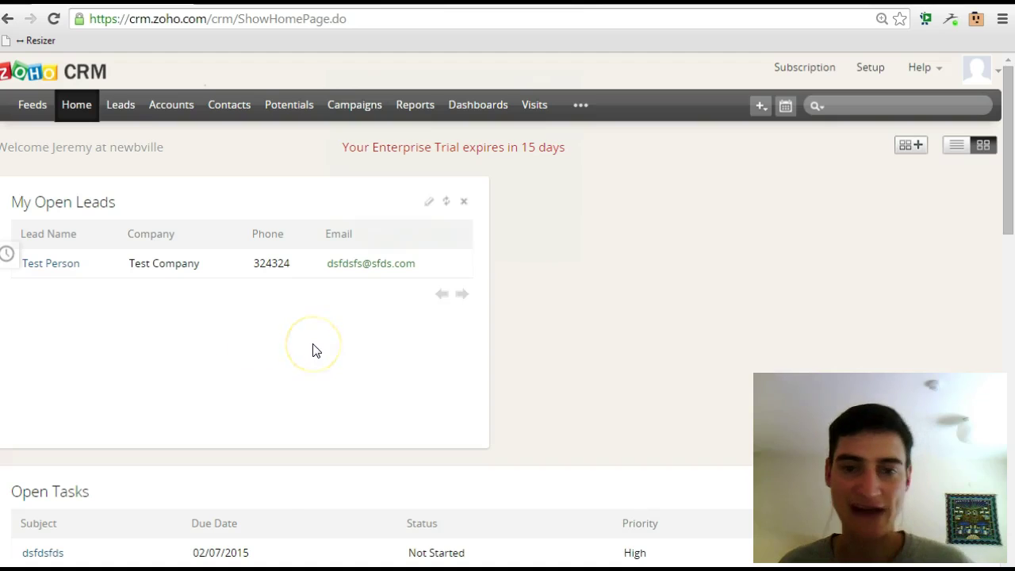